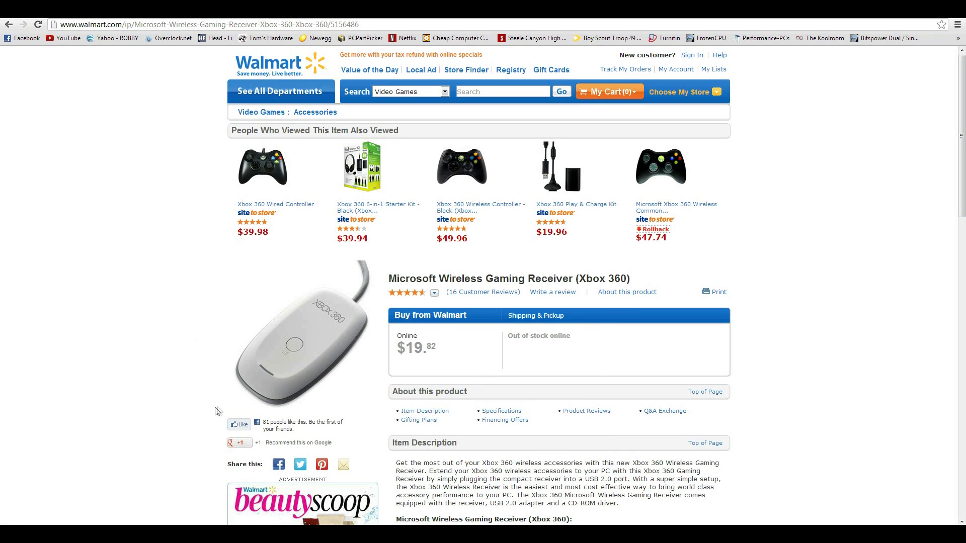
Step: Launch Xpadder from the desktop shortcut and bring up the Xbox 360 receiver's controller settings
{"action": "mouse_move", "coordinate": [242, 382]}
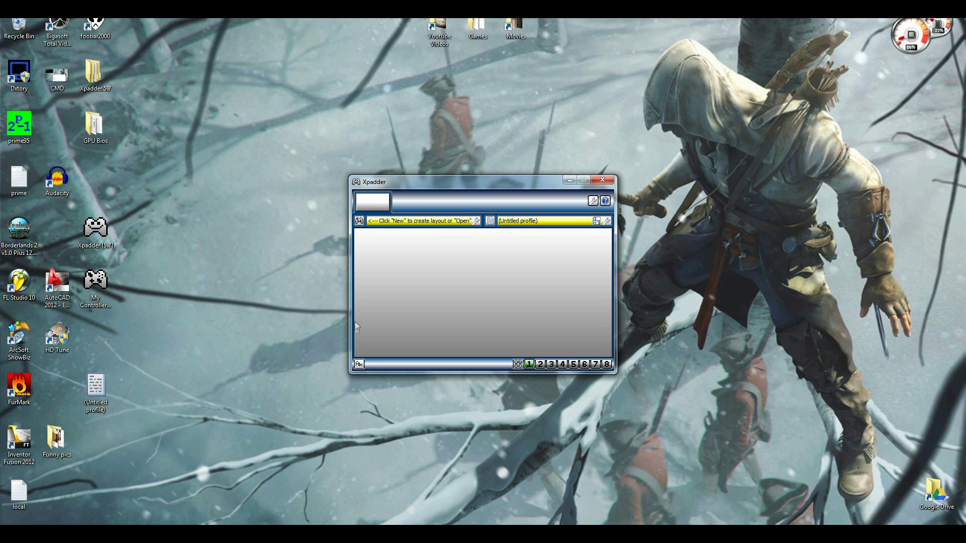
{"action": "left_click", "coordinate": [359, 221]}
Step: Create a new controller layout using the Microsoft_Xbox_360_Elite picture as its image
{"action": "left_click", "coordinate": [373, 233]}
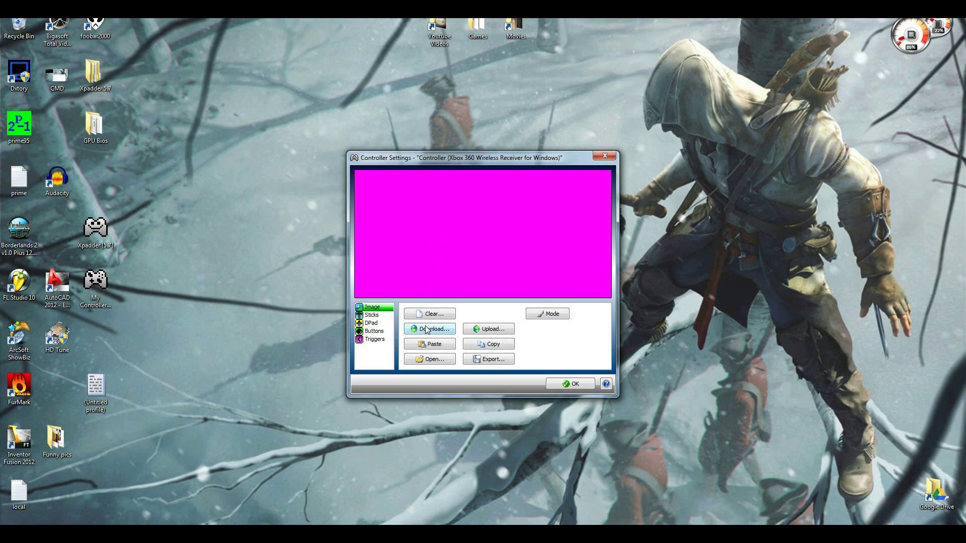
{"action": "left_click", "coordinate": [423, 359]}
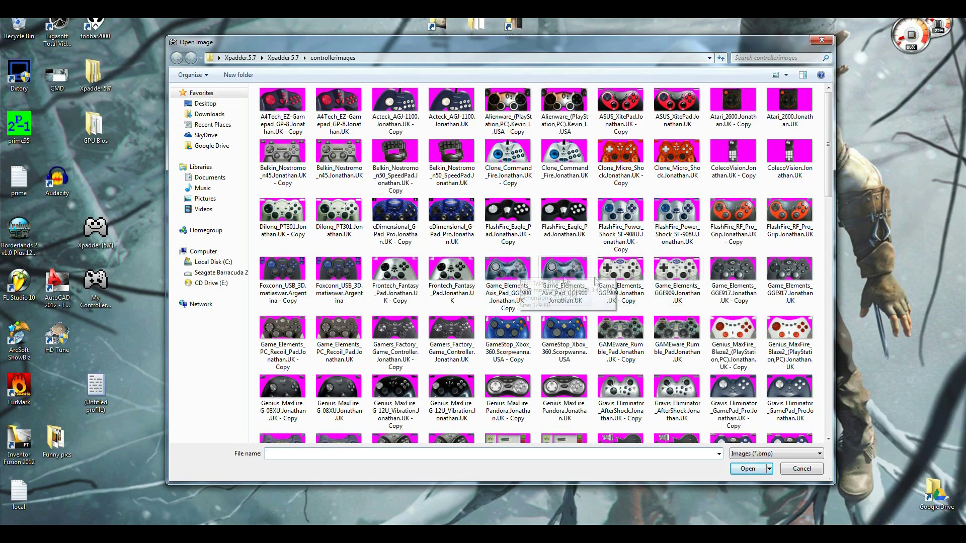
{"action": "left_click_drag", "start_coordinate": [829, 147], "coordinate": [827, 200]}
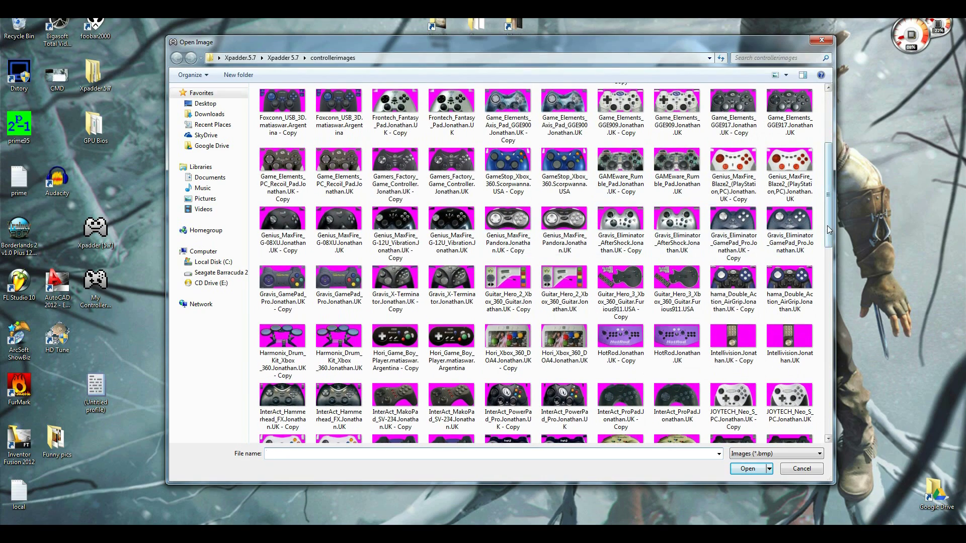
{"action": "left_click_drag", "start_coordinate": [829, 230], "coordinate": [815, 334]}
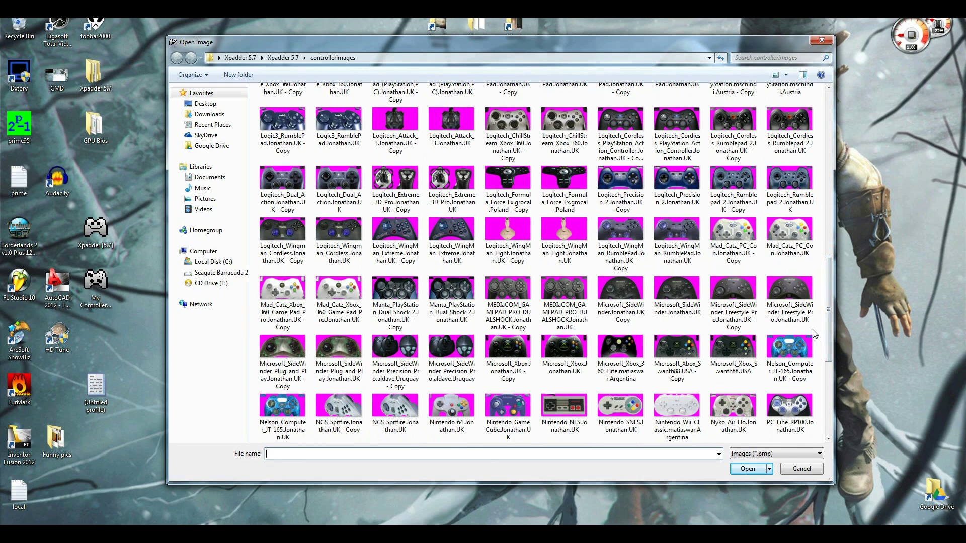
{"action": "double_click", "coordinate": [610, 338]}
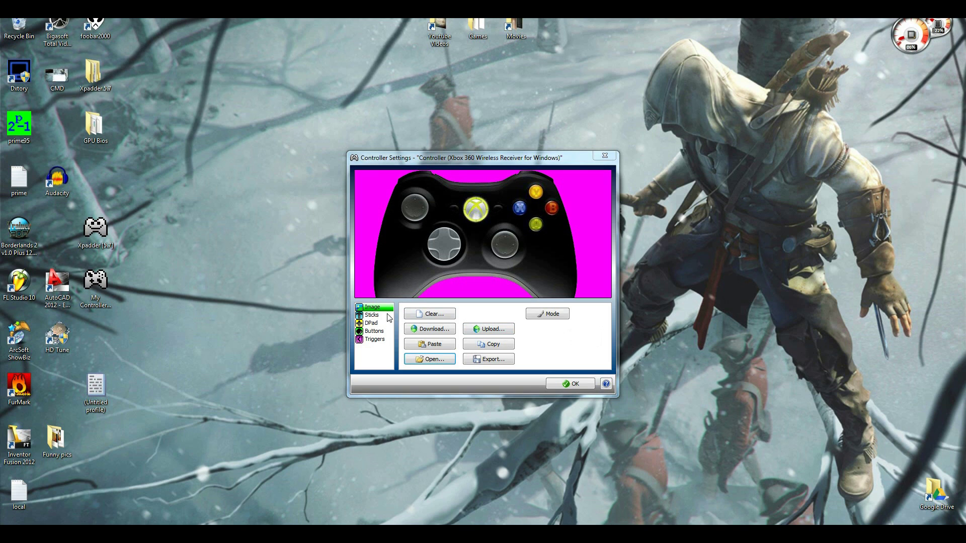
{"action": "left_click", "coordinate": [369, 317]}
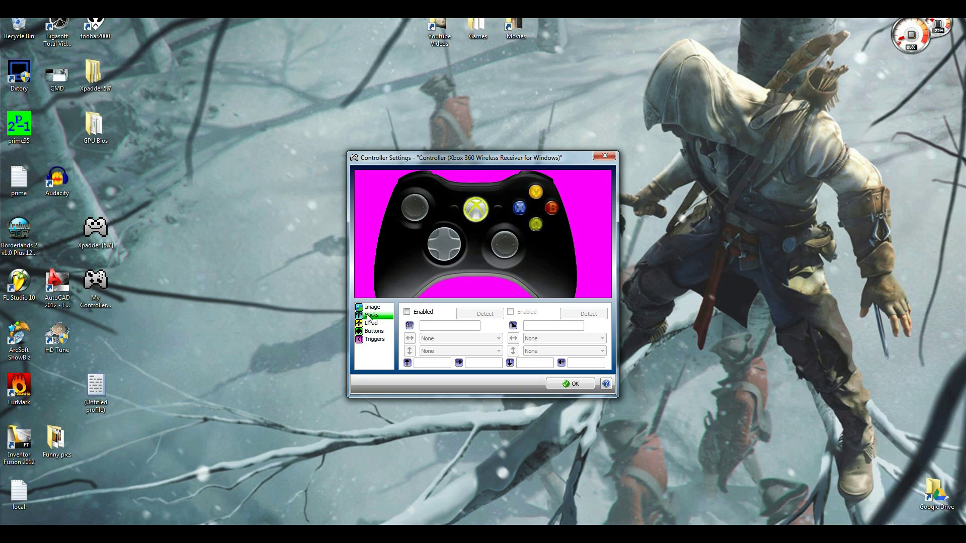
Step: Enable Stick 1 and Stick 2 and place their markers on the left and right thumbsticks
{"action": "left_click", "coordinate": [406, 312]}
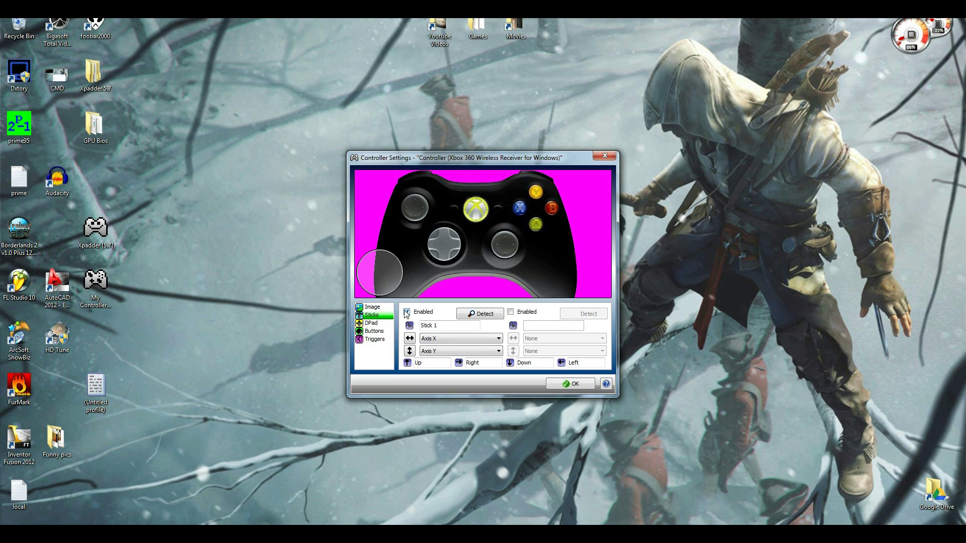
{"action": "left_click_drag", "start_coordinate": [386, 271], "coordinate": [397, 227]}
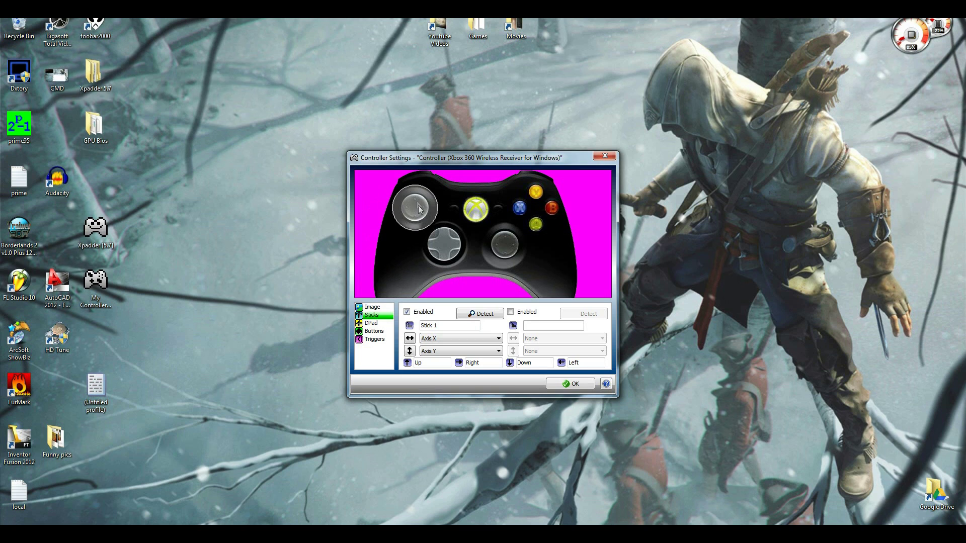
{"action": "left_click", "coordinate": [512, 313]}
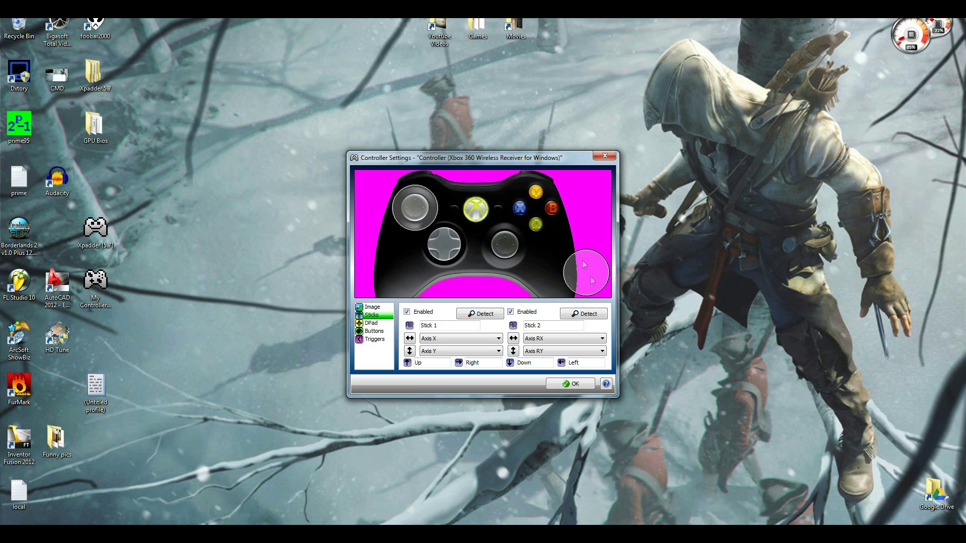
{"action": "left_click_drag", "start_coordinate": [586, 267], "coordinate": [505, 245]}
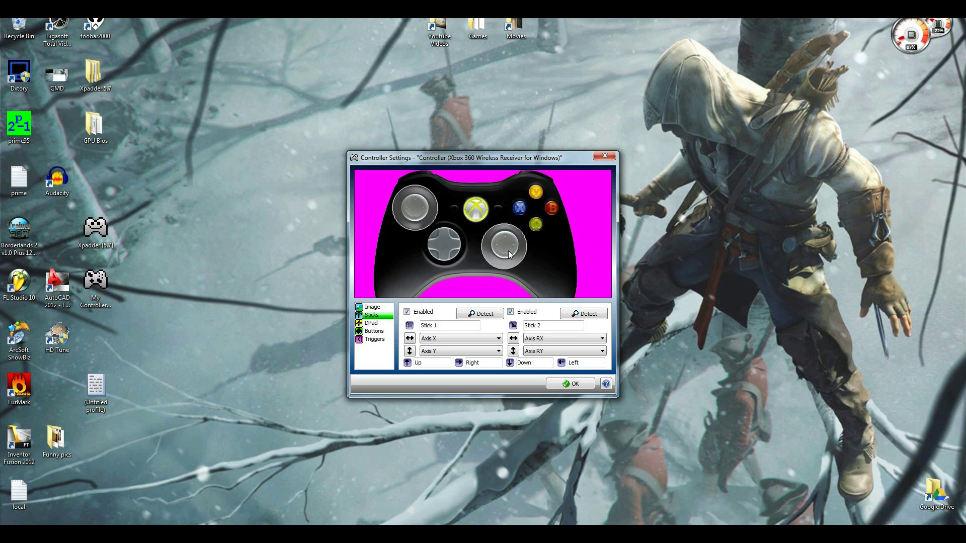
Step: Enable the D-pad with all four directions detected, then add Button 1 to the layout
{"action": "left_click", "coordinate": [371, 323]}
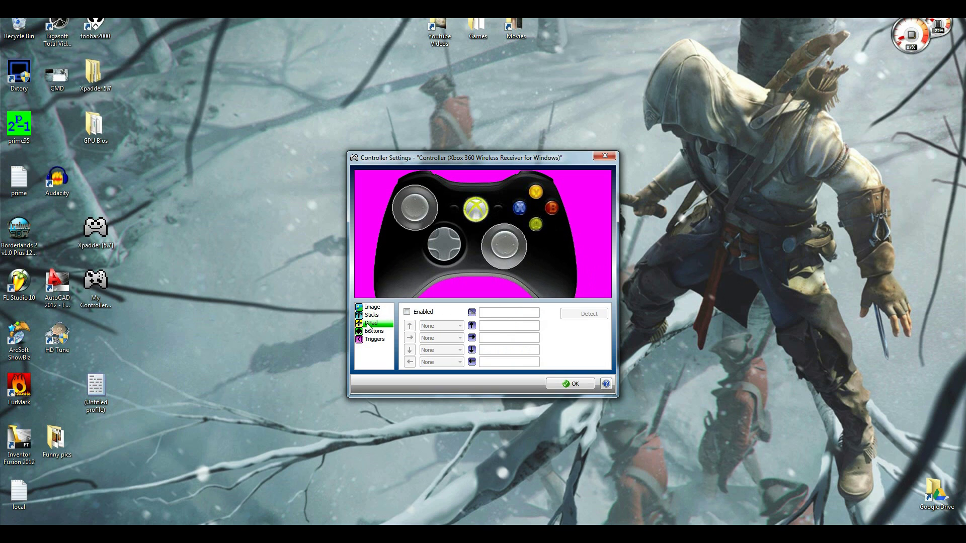
{"action": "left_click", "coordinate": [408, 317]}
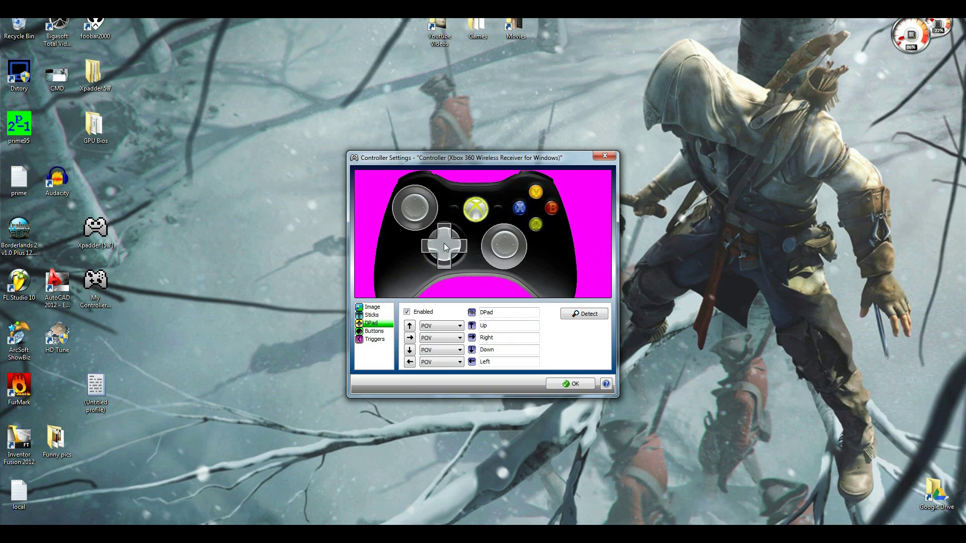
{"action": "left_click", "coordinate": [369, 333]}
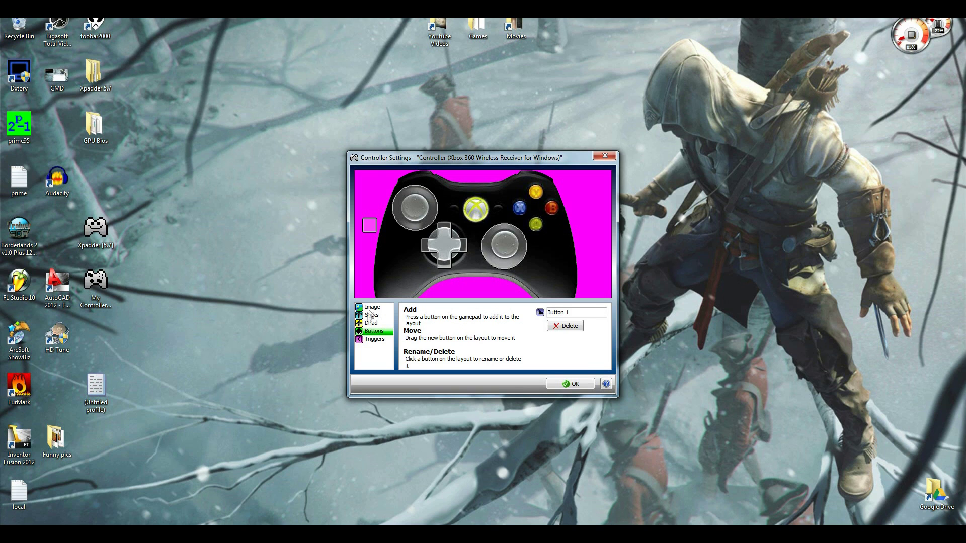
Step: Position Buttons 1–6 over the A, B, X and Y buttons and the left and right bumpers
{"action": "left_click_drag", "start_coordinate": [371, 229], "coordinate": [446, 224]}
{"action": "left_click_drag", "start_coordinate": [512, 227], "coordinate": [536, 229]}
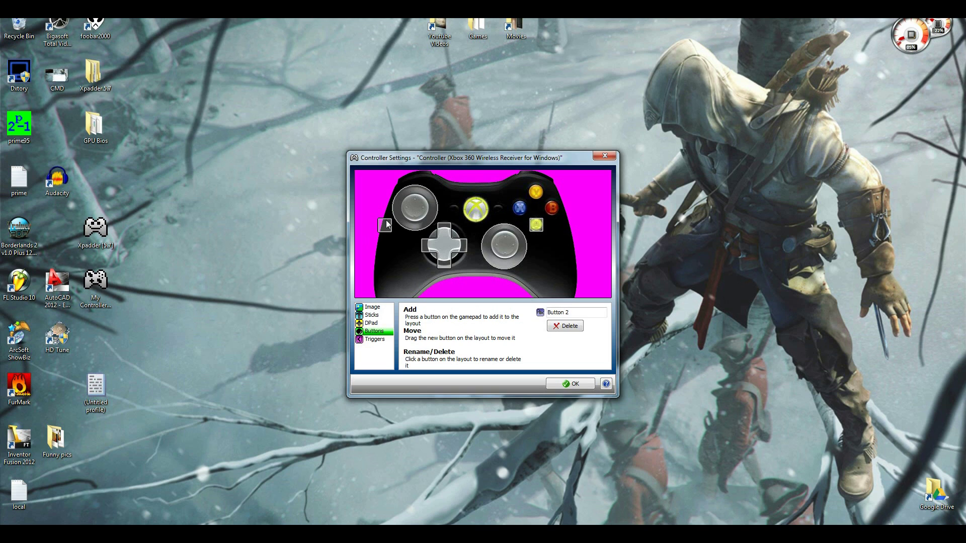
{"action": "left_click_drag", "start_coordinate": [385, 222], "coordinate": [552, 207]}
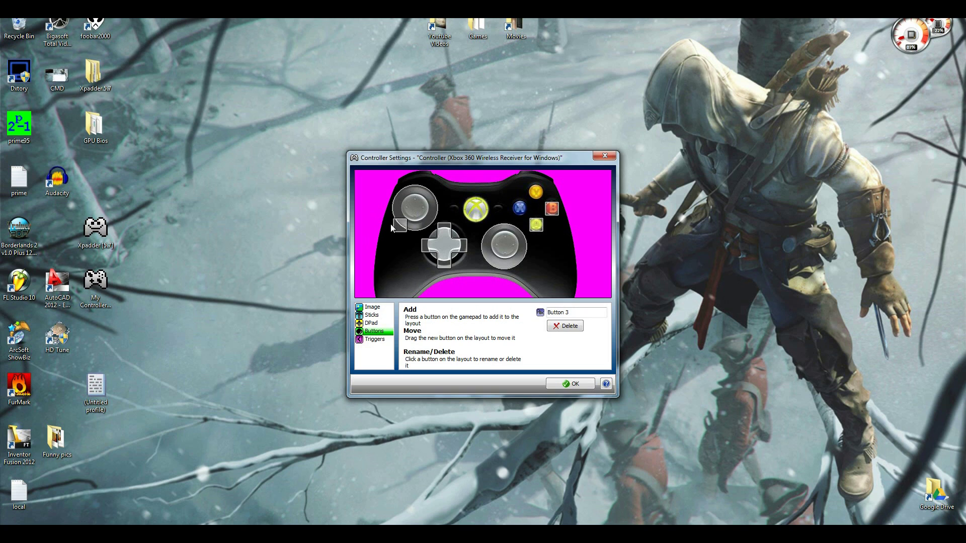
{"action": "left_click_drag", "start_coordinate": [399, 227], "coordinate": [520, 212]}
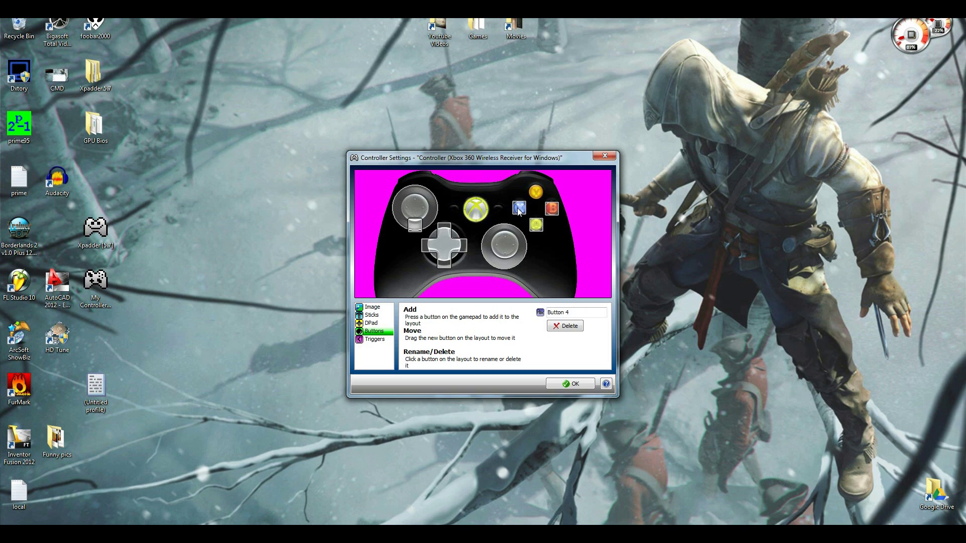
{"action": "left_click_drag", "start_coordinate": [411, 232], "coordinate": [535, 201]}
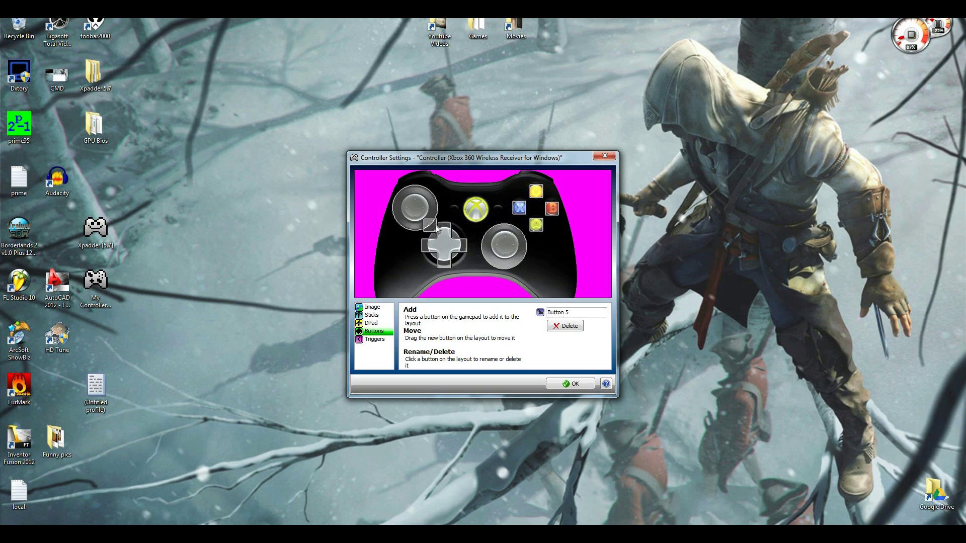
{"action": "left_click_drag", "start_coordinate": [432, 228], "coordinate": [404, 181]}
{"action": "left_click_drag", "start_coordinate": [445, 222], "coordinate": [549, 171]}
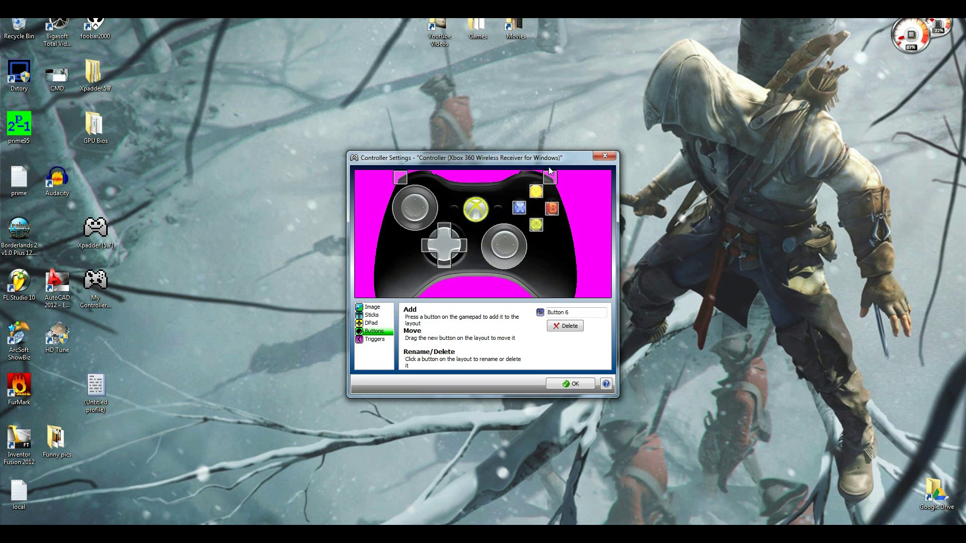
Step: Enable the left and right triggers and finish editing the controller layout
{"action": "left_click", "coordinate": [375, 340]}
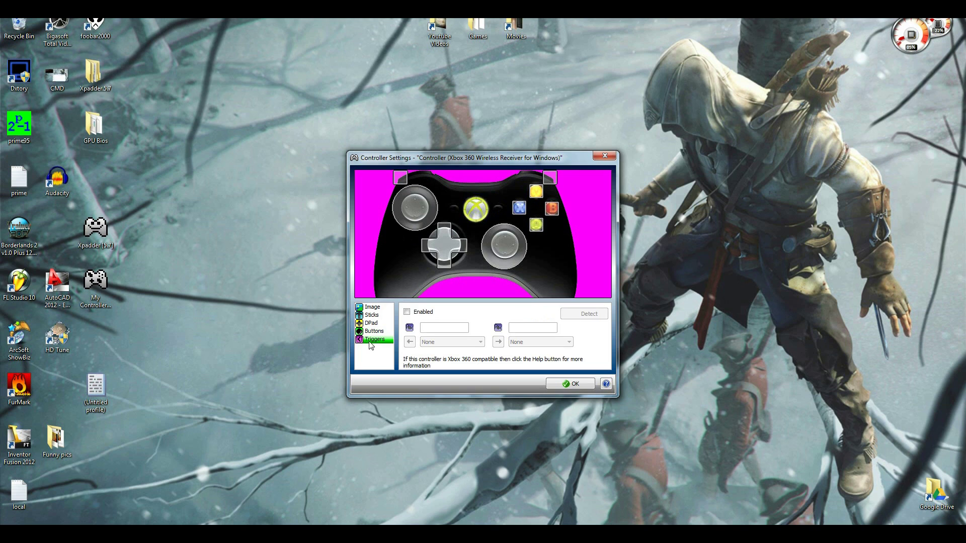
{"action": "left_click", "coordinate": [408, 313]}
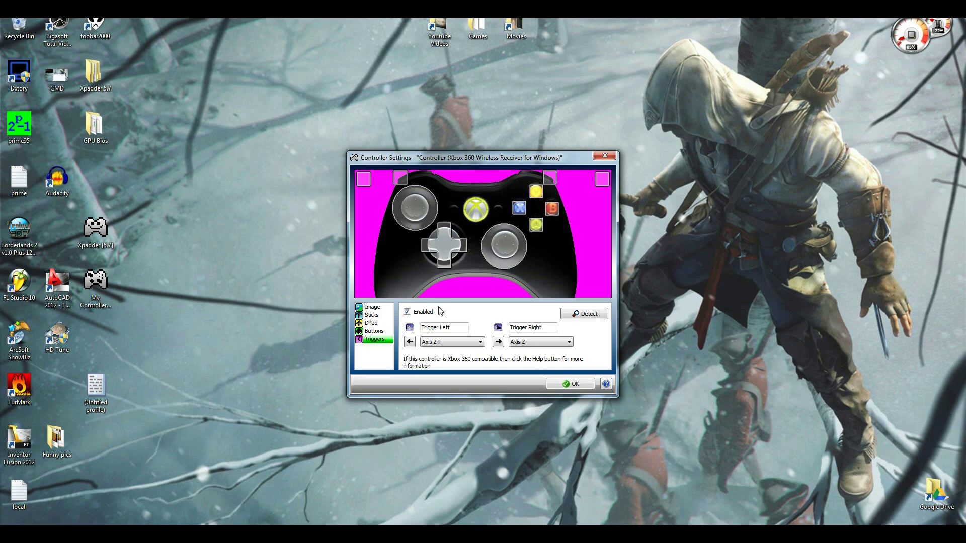
{"action": "left_click", "coordinate": [441, 264]}
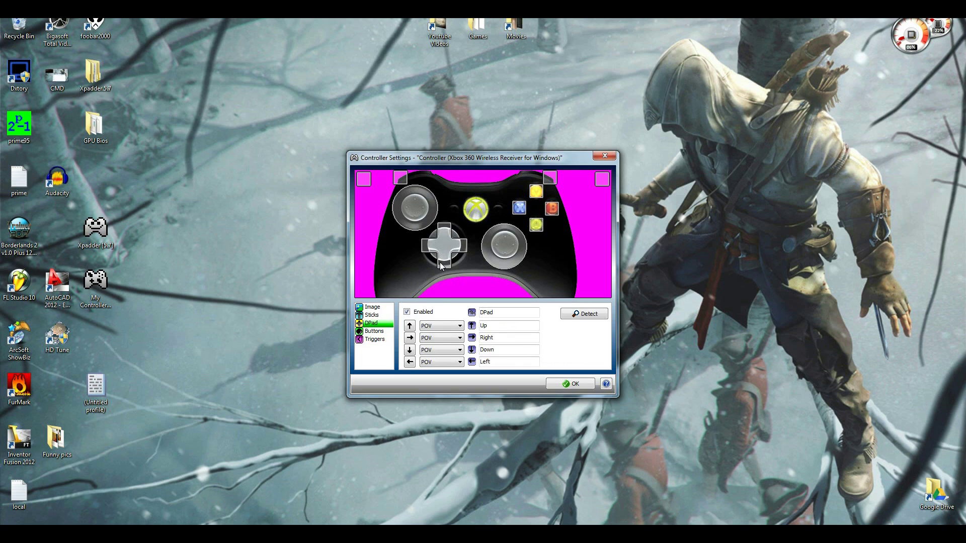
{"action": "left_click", "coordinate": [608, 157]}
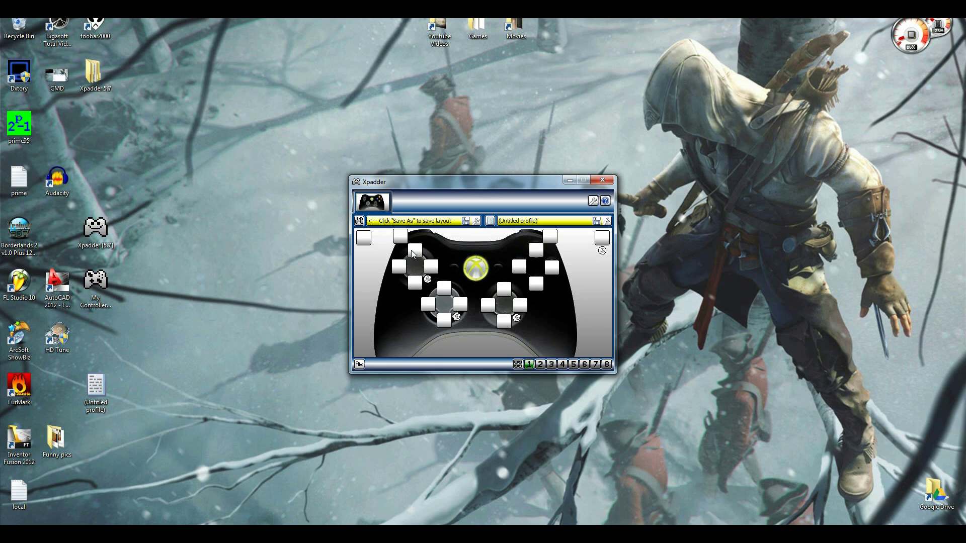
Step: Map Stick 1's up, left, down and right directions to W, A, S and D
{"action": "left_click", "coordinate": [414, 250]}
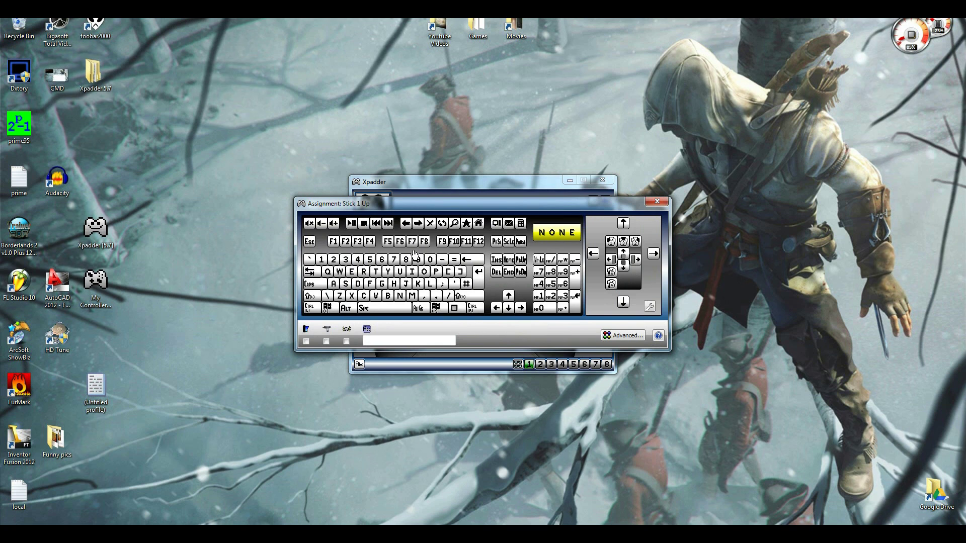
{"action": "left_click", "coordinate": [341, 273]}
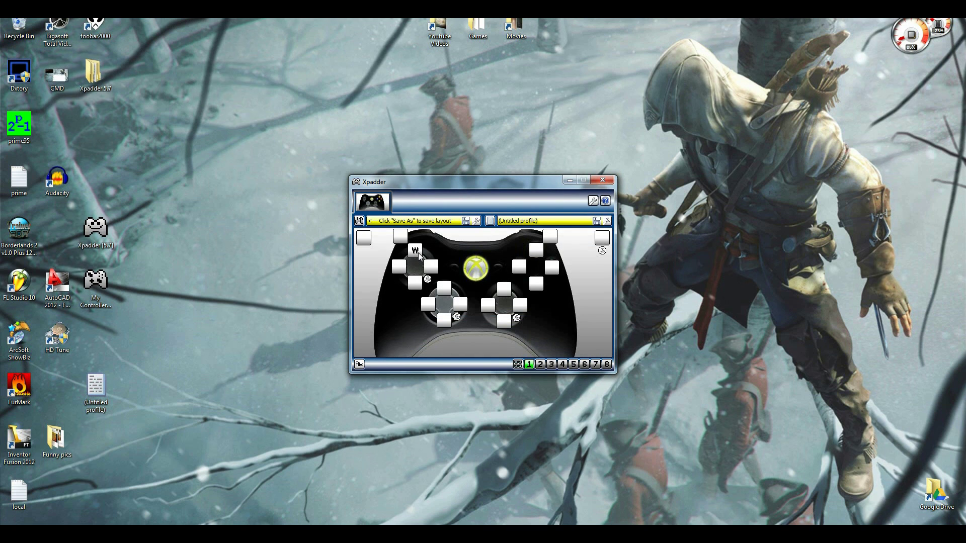
{"action": "left_click", "coordinate": [401, 267]}
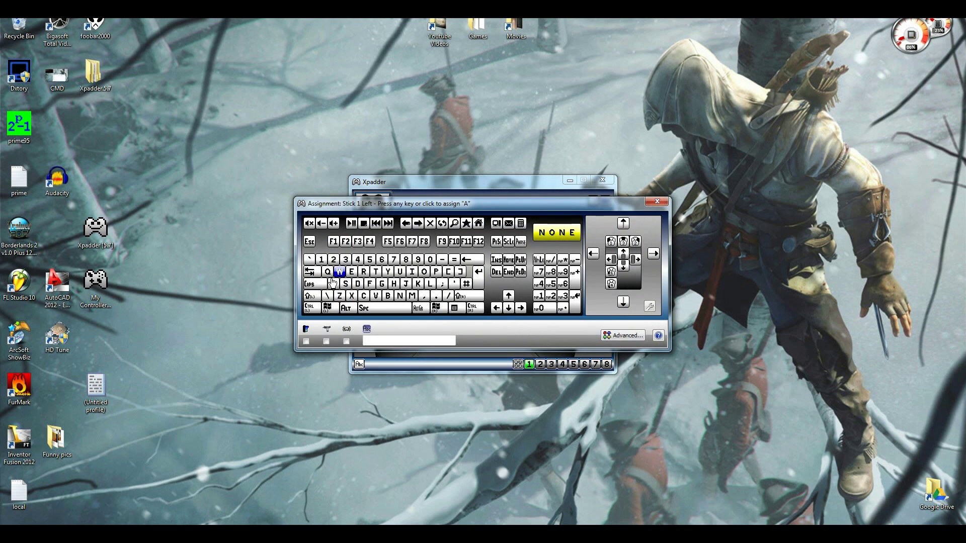
{"action": "left_click", "coordinate": [335, 286]}
{"action": "left_click", "coordinate": [410, 282]}
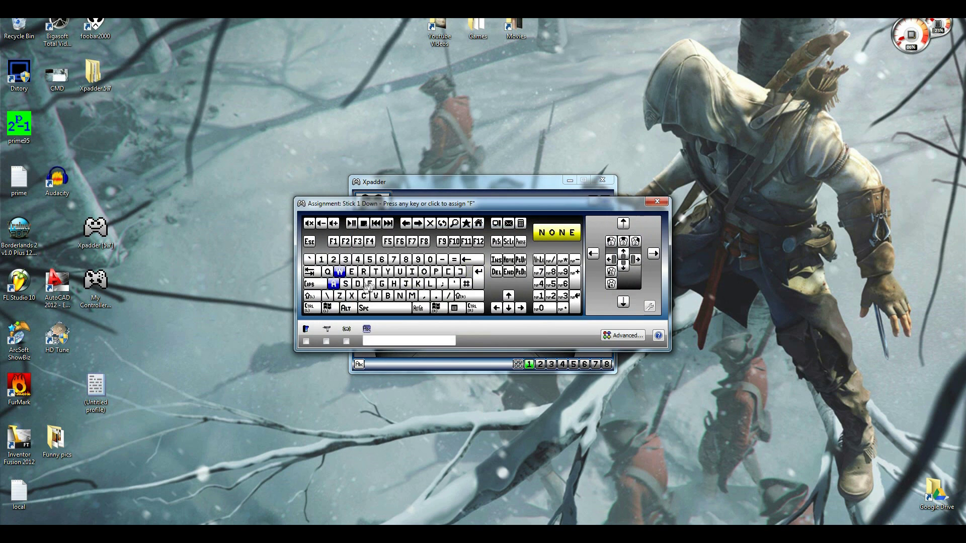
{"action": "left_click", "coordinate": [346, 287]}
{"action": "left_click", "coordinate": [429, 274]}
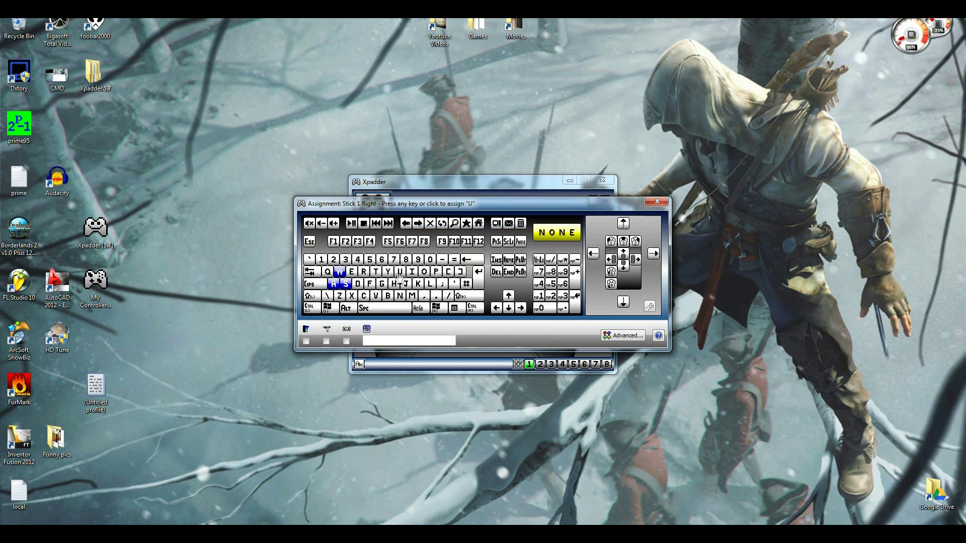
{"action": "left_click", "coordinate": [358, 284]}
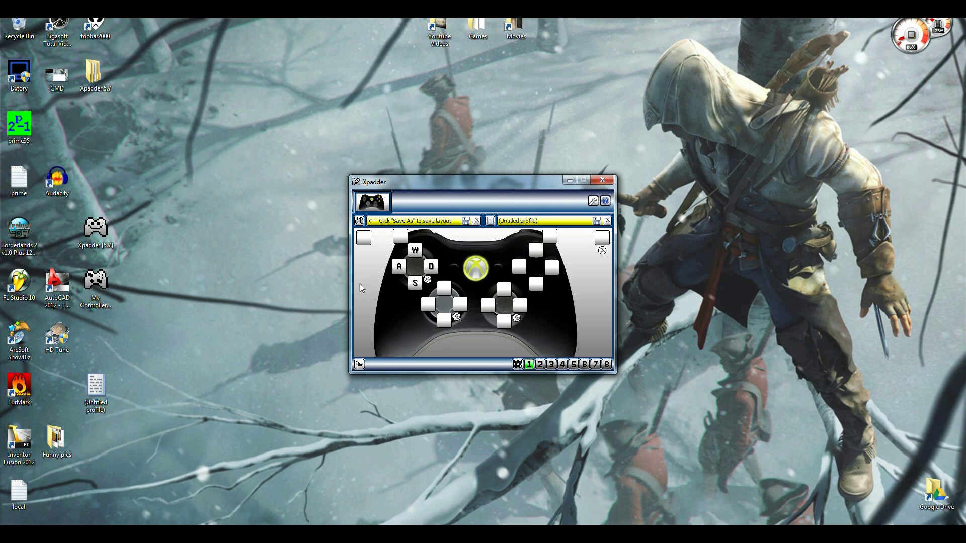
Step: Map Stick 2's left, up, right and down directions to the matching arrow keys
{"action": "left_click", "coordinate": [488, 306]}
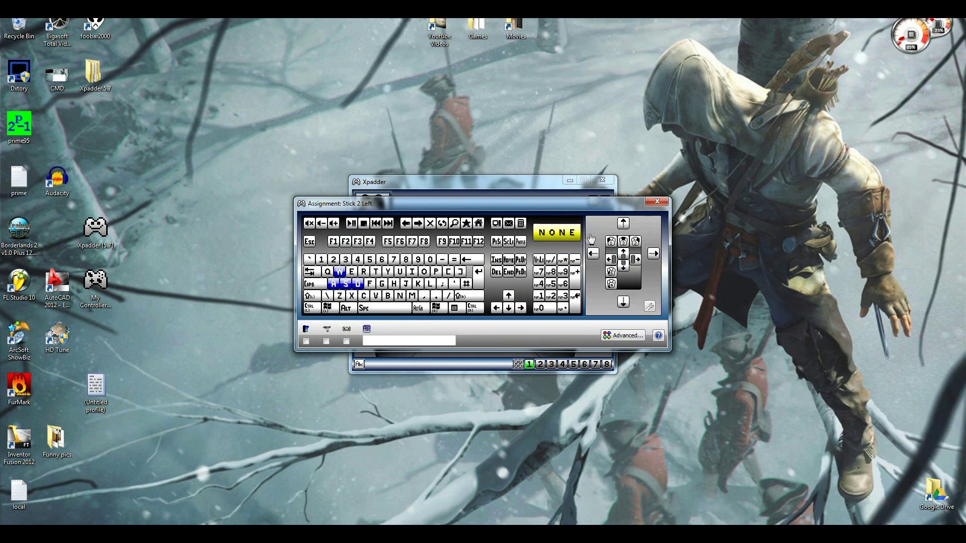
{"action": "left_click", "coordinate": [594, 253]}
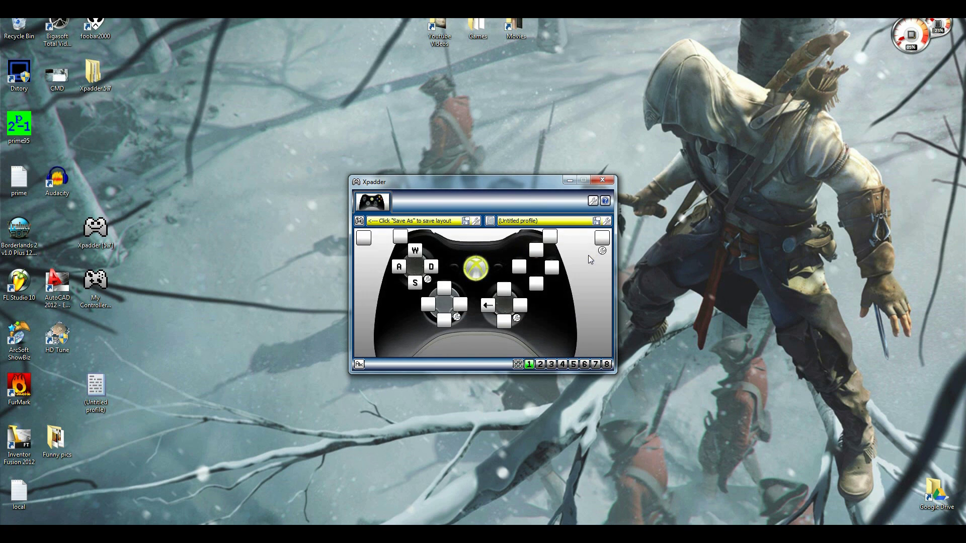
{"action": "left_click", "coordinate": [503, 290]}
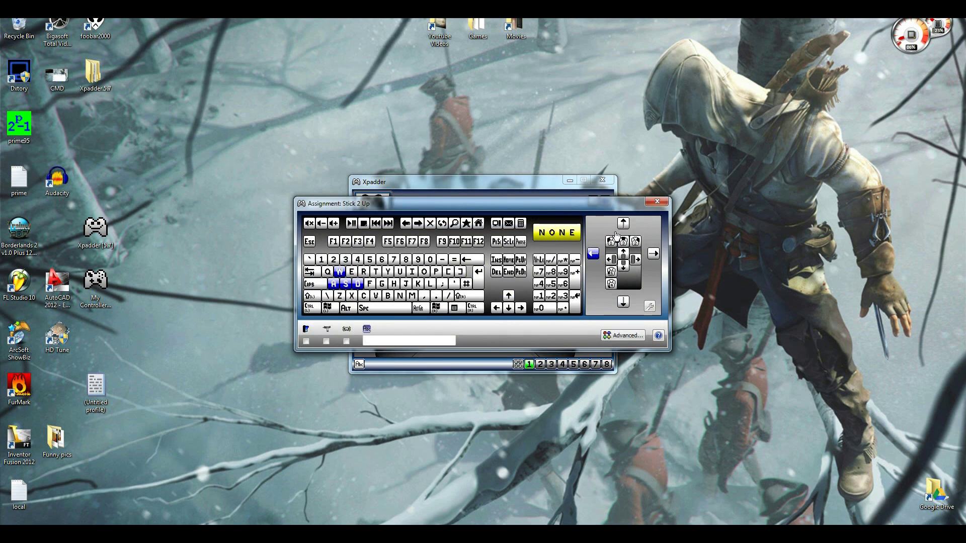
{"action": "left_click", "coordinate": [603, 240]}
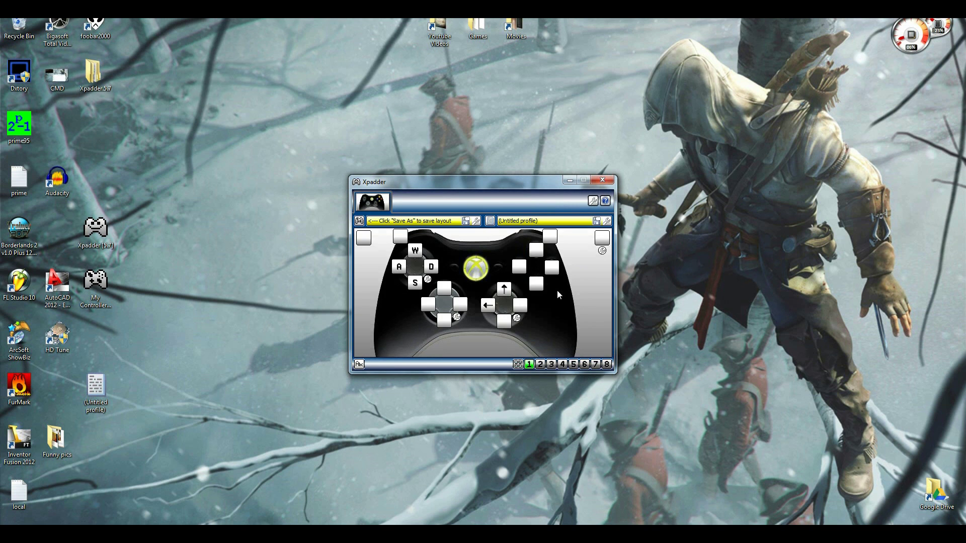
{"action": "left_click", "coordinate": [520, 306]}
{"action": "left_click", "coordinate": [653, 254]}
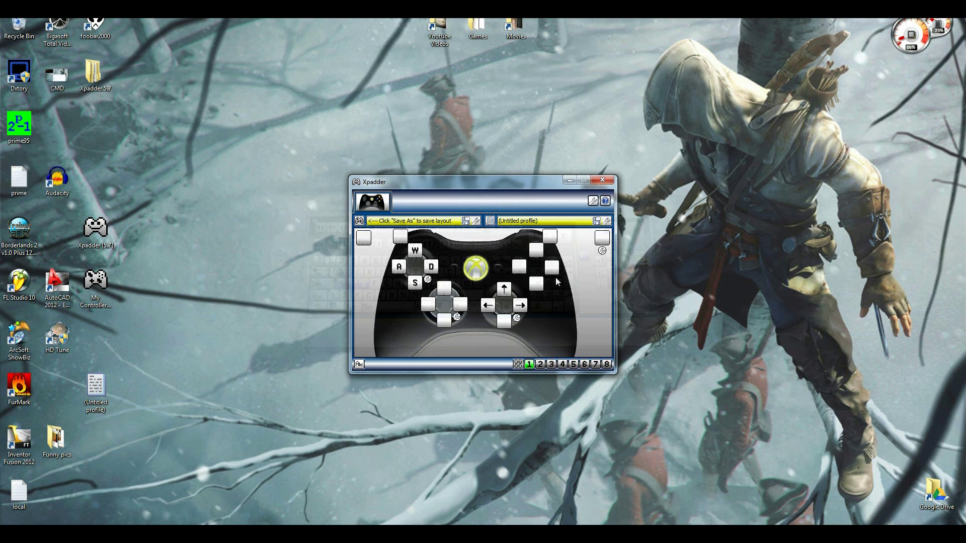
{"action": "left_click", "coordinate": [503, 323]}
{"action": "left_click", "coordinate": [623, 302]}
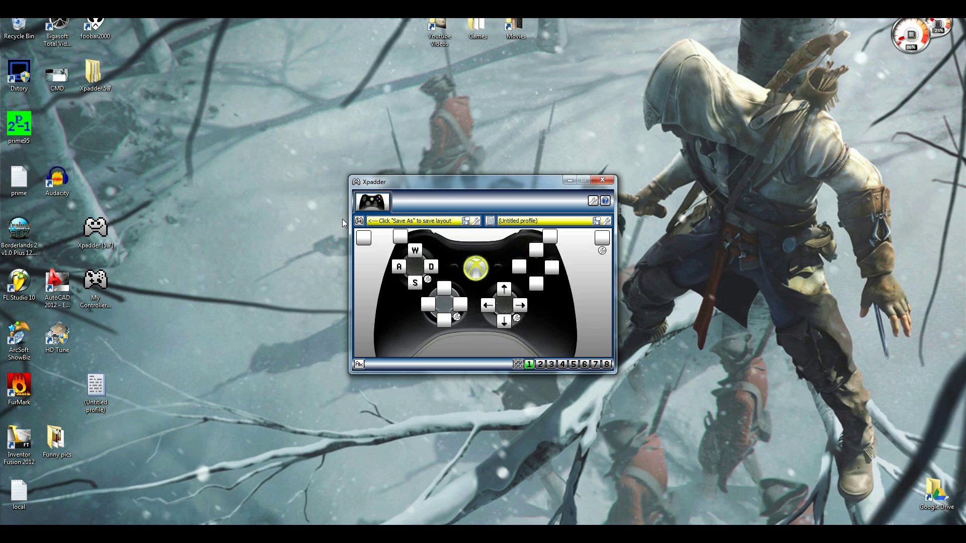
Step: Assign Space to the bottom face button, checking its Advanced and mouse options
{"action": "left_click", "coordinate": [538, 286]}
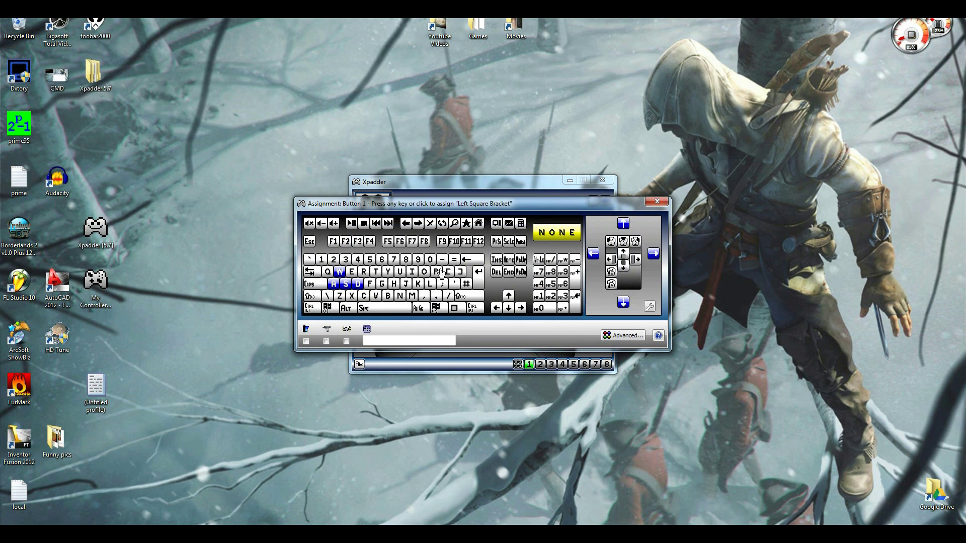
{"action": "left_click", "coordinate": [397, 307]}
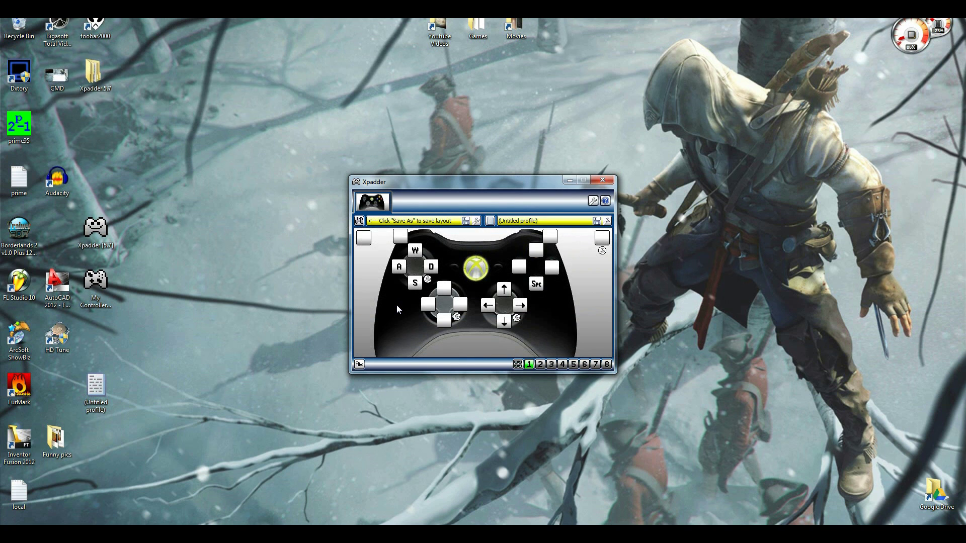
{"action": "left_click", "coordinate": [535, 285]}
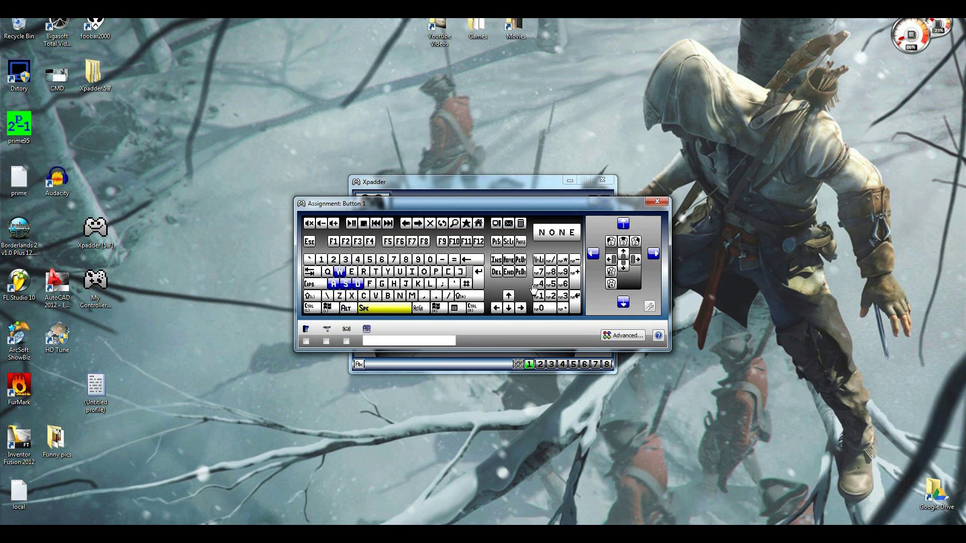
{"action": "left_click", "coordinate": [607, 337]}
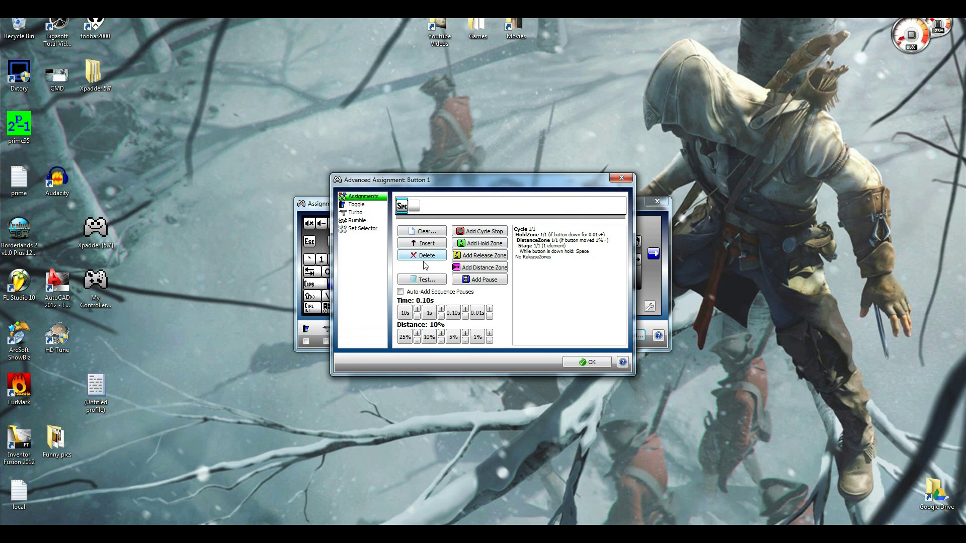
{"action": "left_click", "coordinate": [587, 361]}
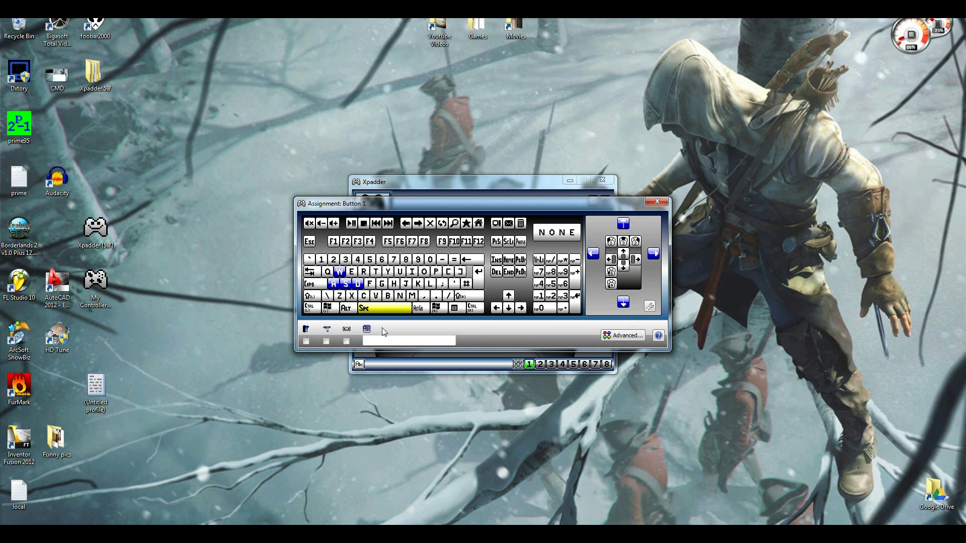
{"action": "left_click", "coordinate": [649, 307]}
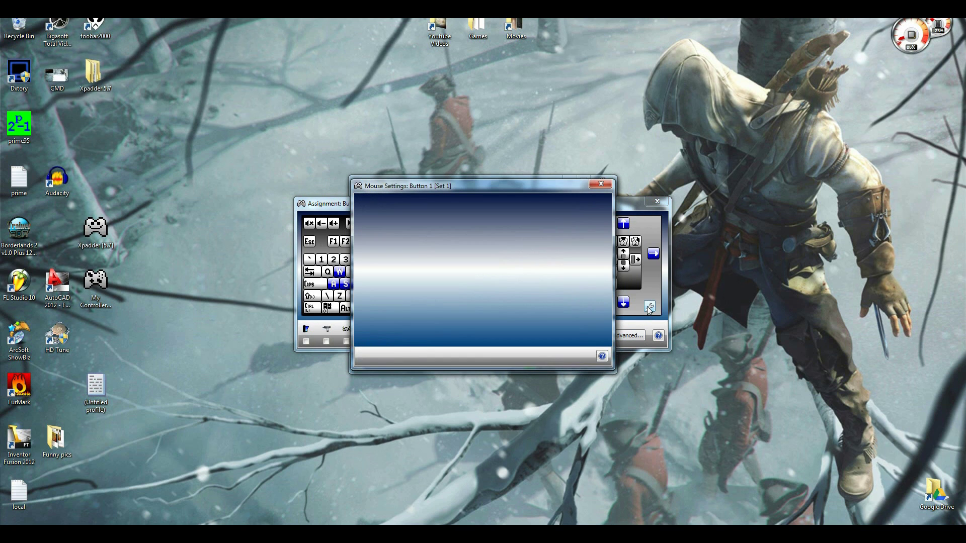
{"action": "left_click", "coordinate": [601, 185]}
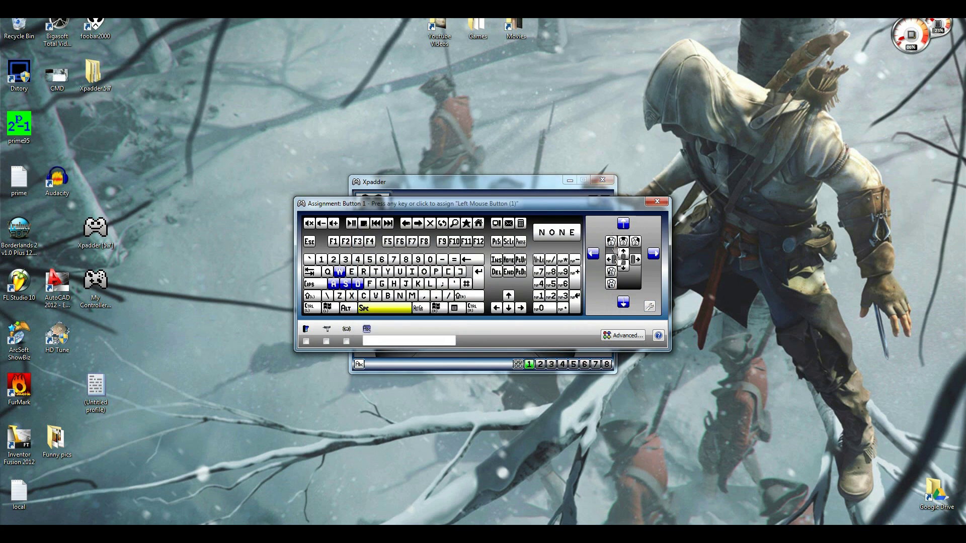
Step: Add B as the bottom face button's second key through the Advanced options
{"action": "left_click", "coordinate": [624, 336]}
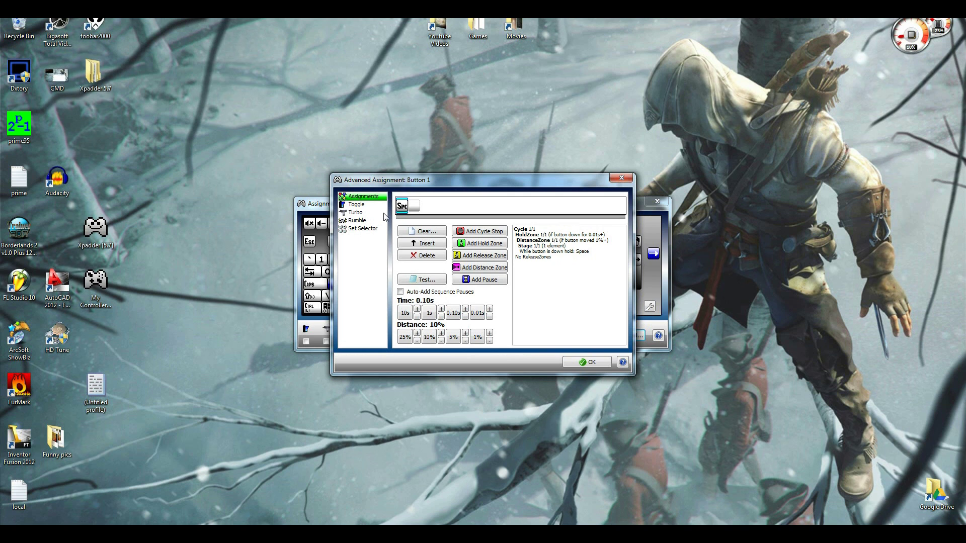
{"action": "left_click_drag", "start_coordinate": [372, 178], "coordinate": [352, 191]}
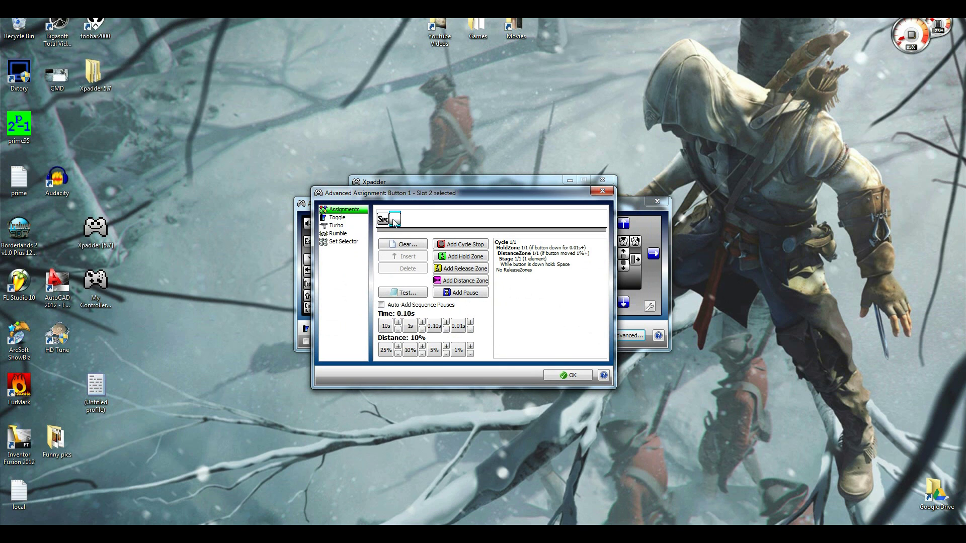
{"action": "left_click", "coordinate": [563, 375]}
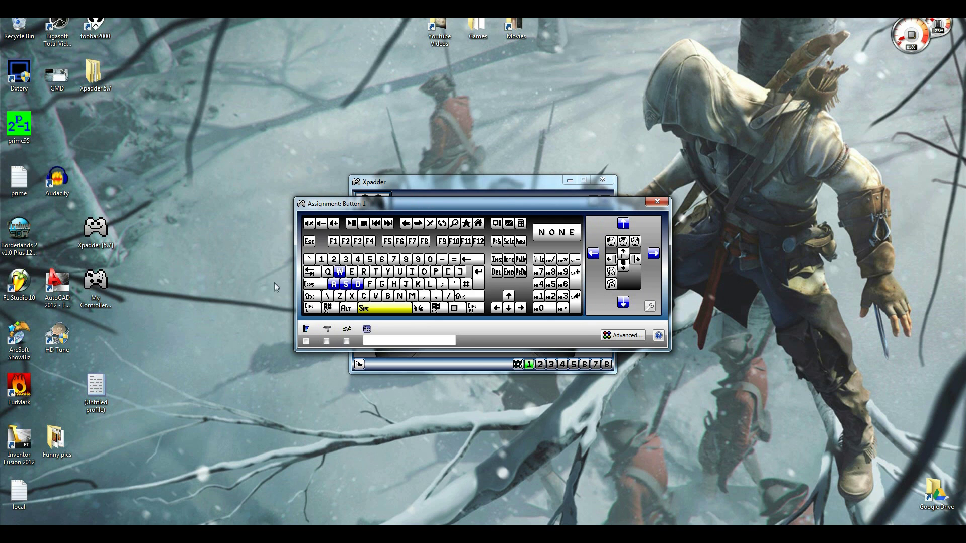
{"action": "left_click", "coordinate": [388, 297]}
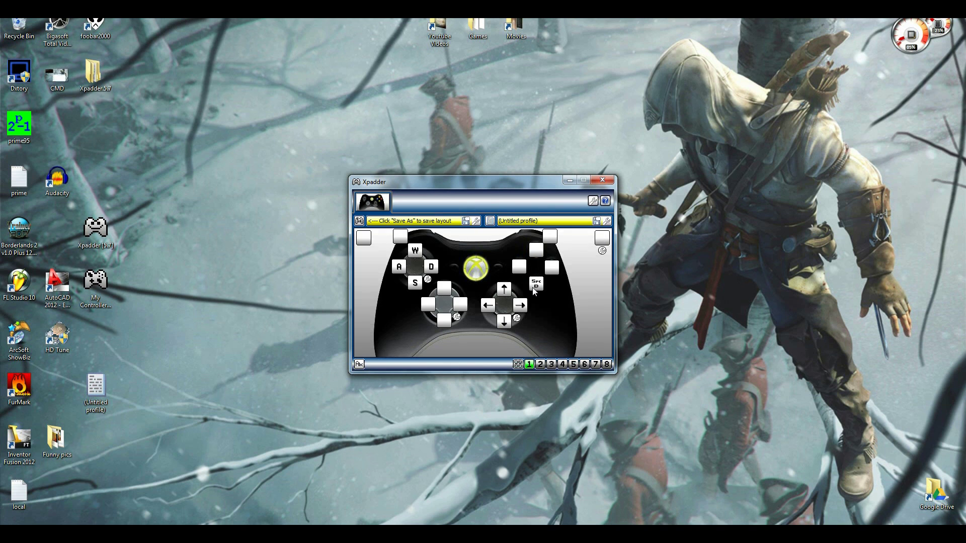
{"action": "left_click_drag", "start_coordinate": [444, 180], "coordinate": [106, 95]}
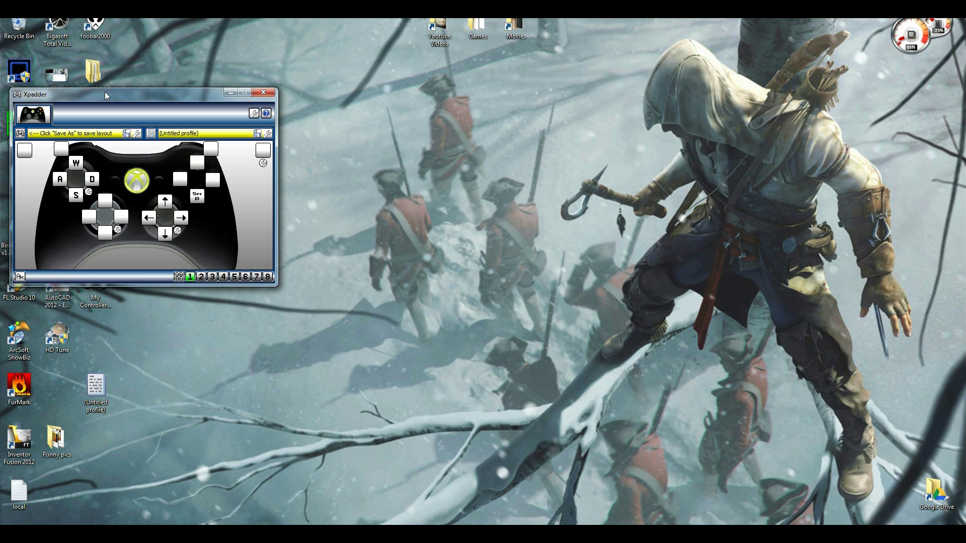
{"action": "left_click_drag", "start_coordinate": [105, 94], "coordinate": [445, 159]}
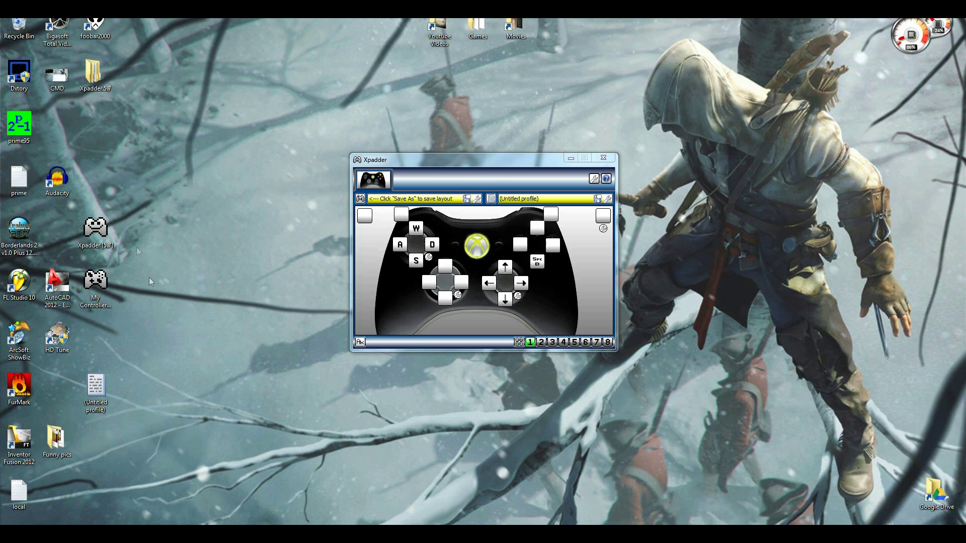
Step: Save the layout to the Desktop as 'My Controller (Xbox 360 Wireless Receiver for Windows)2'
{"action": "left_click", "coordinate": [467, 200]}
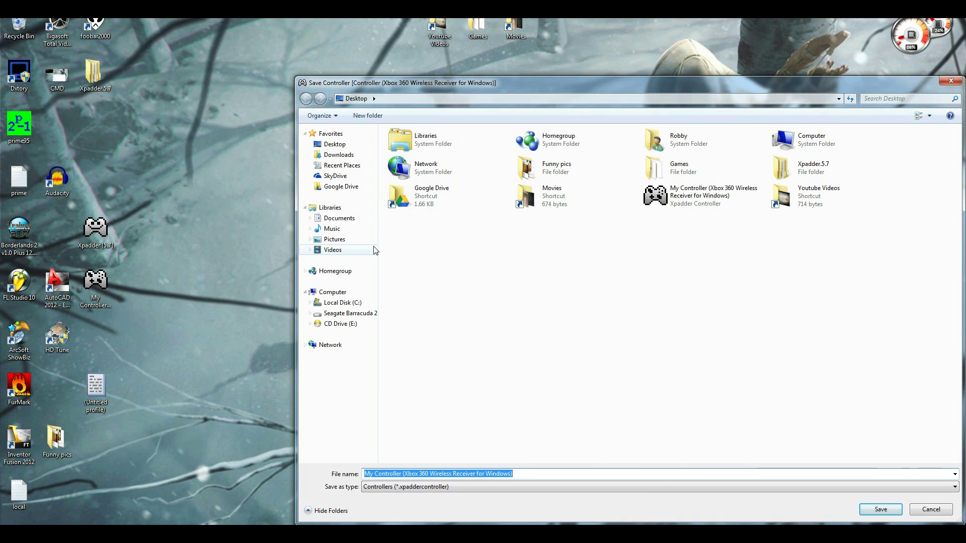
{"action": "left_click", "coordinate": [544, 474]}
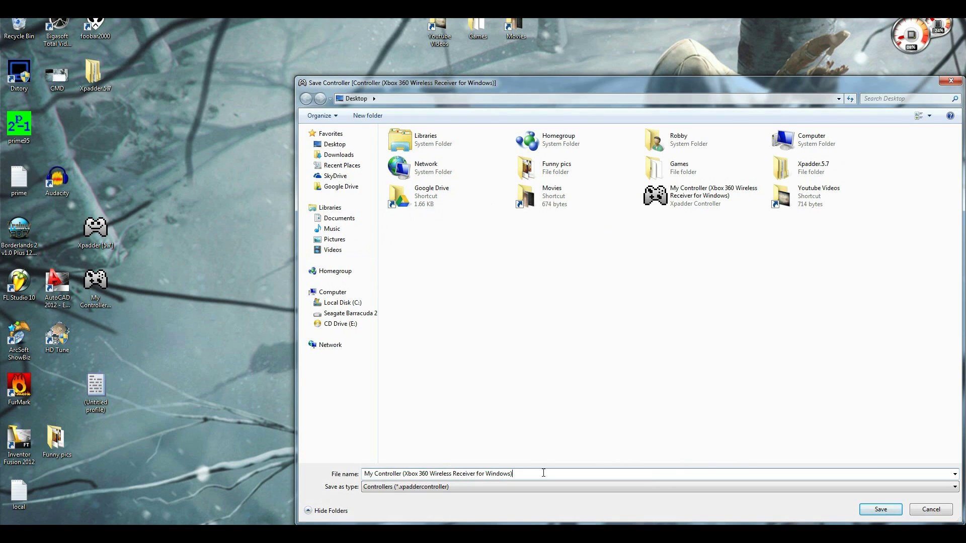
{"action": "type", "text": "2"}
{"action": "left_click", "coordinate": [881, 510]}
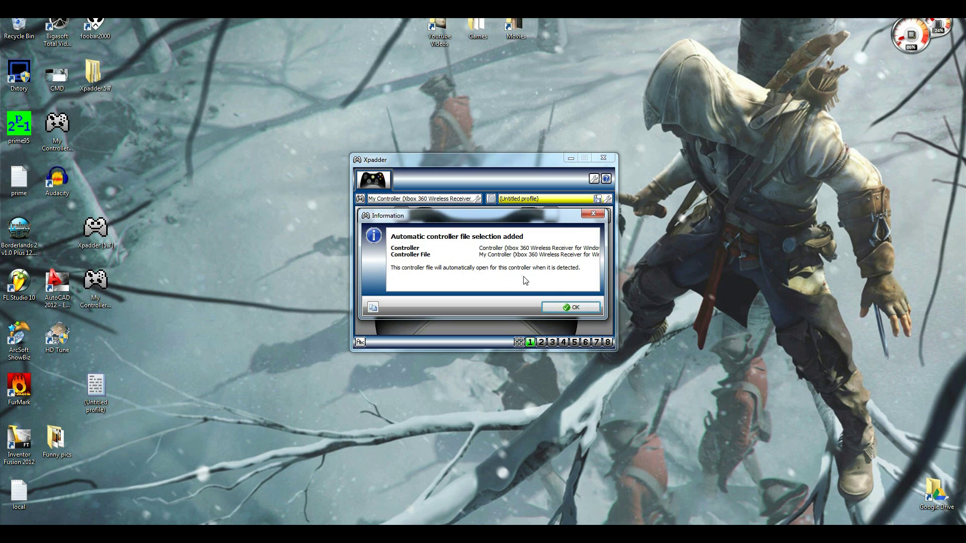
{"action": "left_click", "coordinate": [566, 305]}
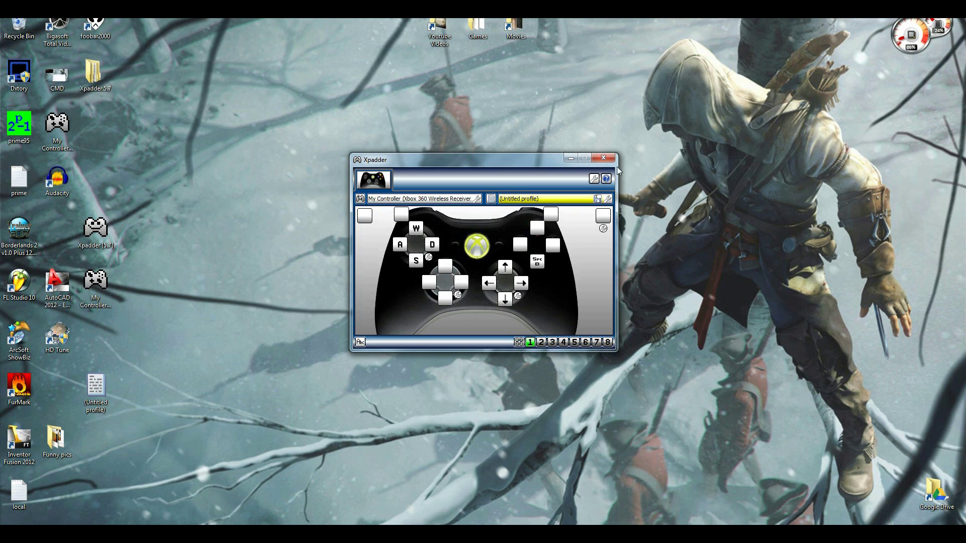
Step: Close Xpadder, move the saved controller file beside its icon, and relaunch Xpadder after the file fails to open
{"action": "left_click", "coordinate": [604, 159]}
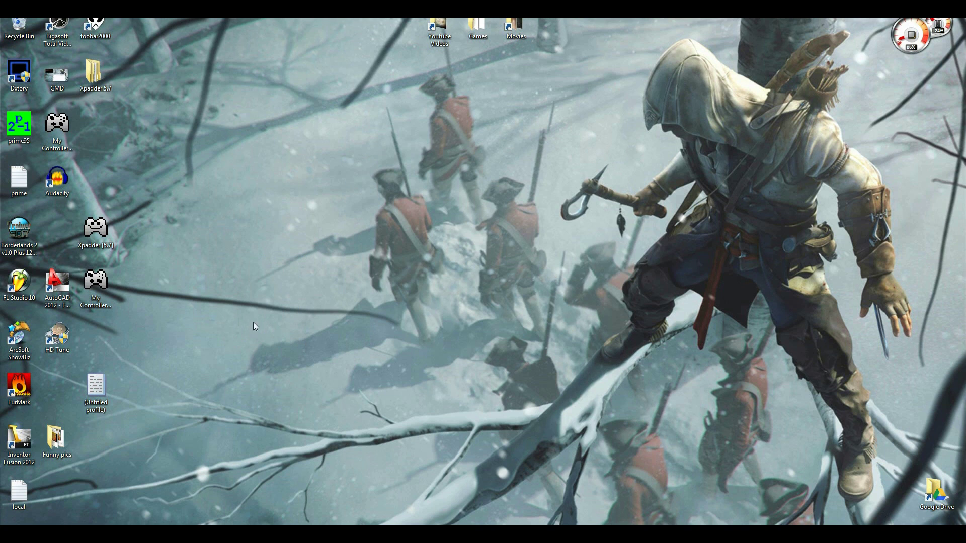
{"action": "left_click_drag", "start_coordinate": [57, 126], "coordinate": [218, 236]}
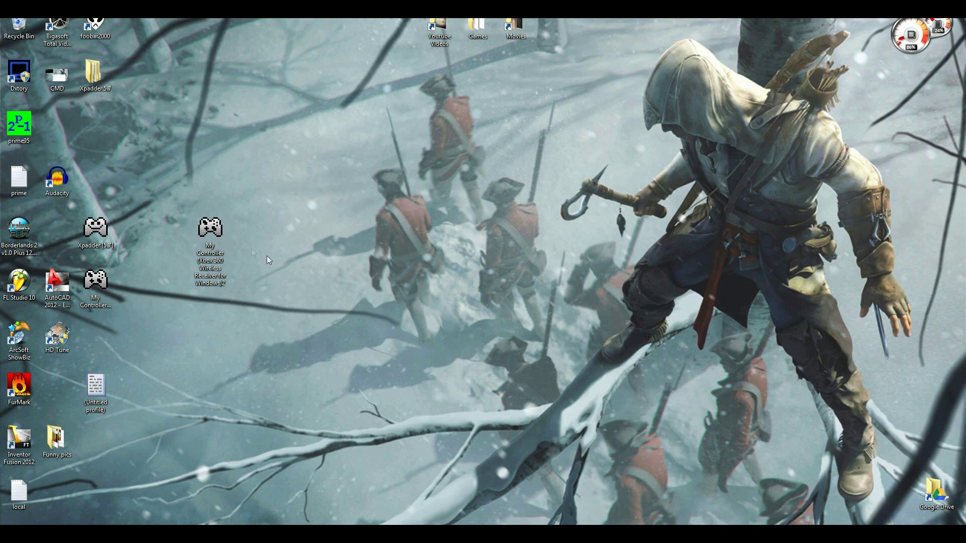
{"action": "double_click", "coordinate": [199, 231]}
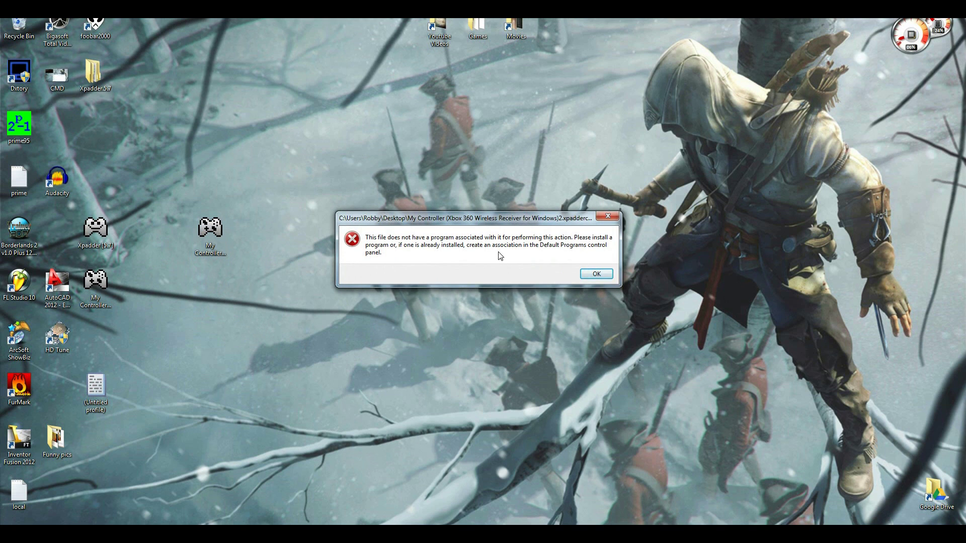
{"action": "left_click", "coordinate": [597, 274]}
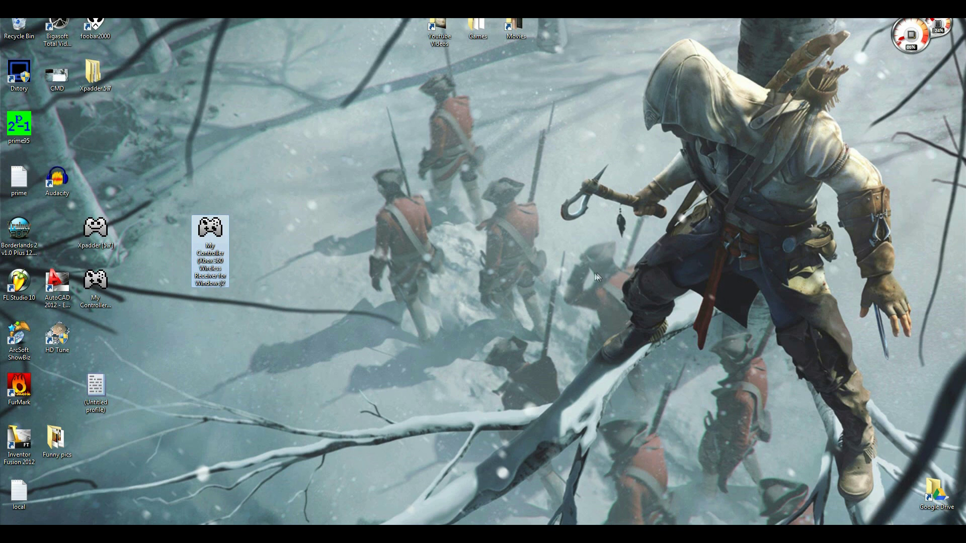
{"action": "double_click", "coordinate": [84, 230]}
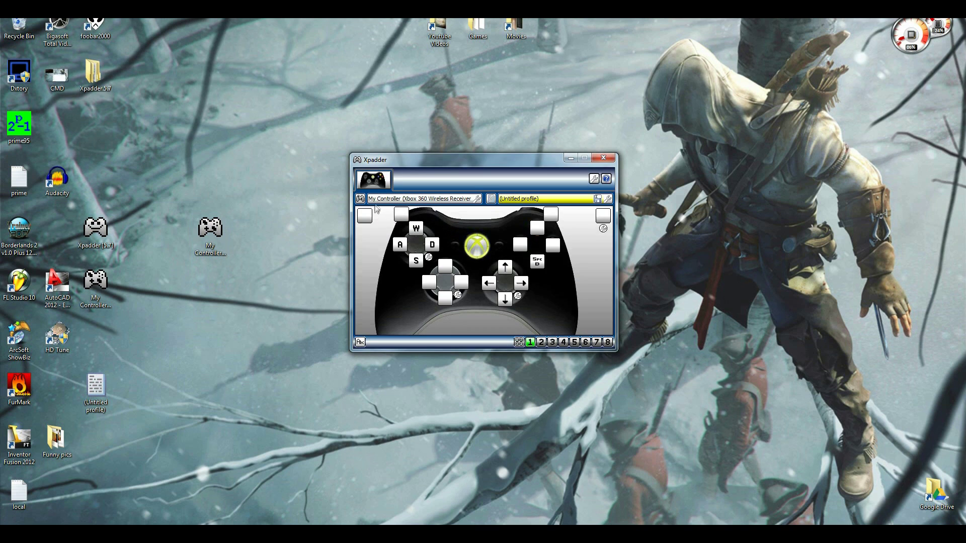
Step: Load the saved controller file 'My Controller (Xbox 360 Wireless Receiver for Windows)2' from the Desktop
{"action": "left_click", "coordinate": [360, 199]}
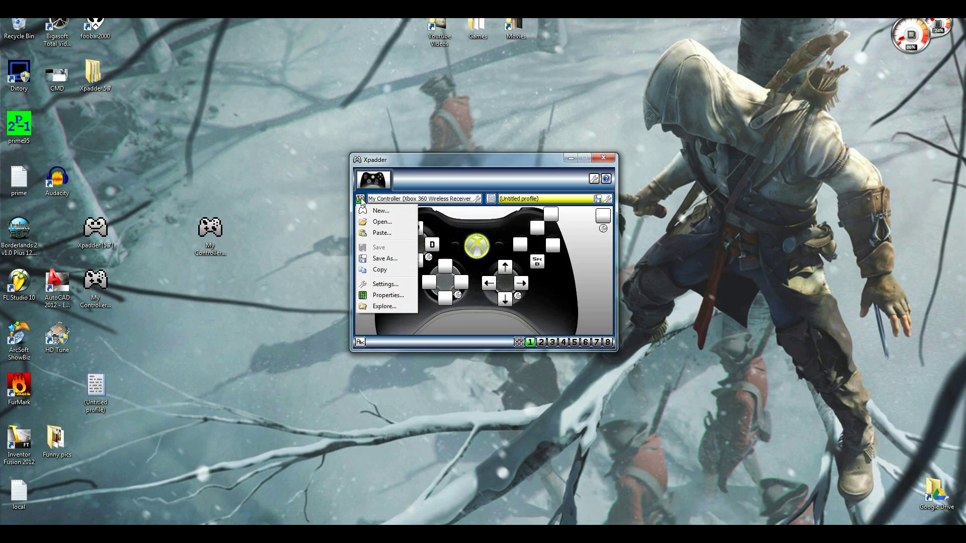
{"action": "left_click", "coordinate": [378, 222]}
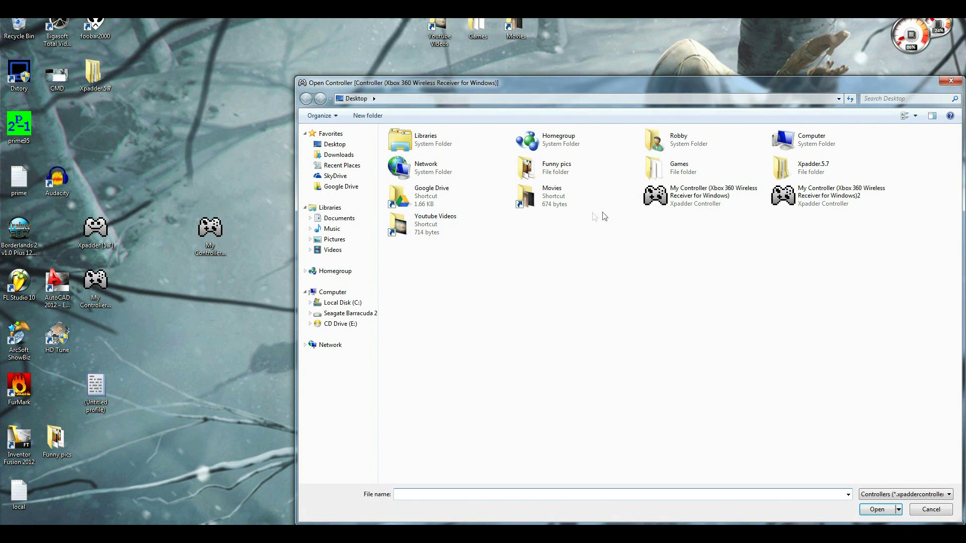
{"action": "left_click", "coordinate": [697, 201]}
{"action": "left_click", "coordinate": [818, 204]}
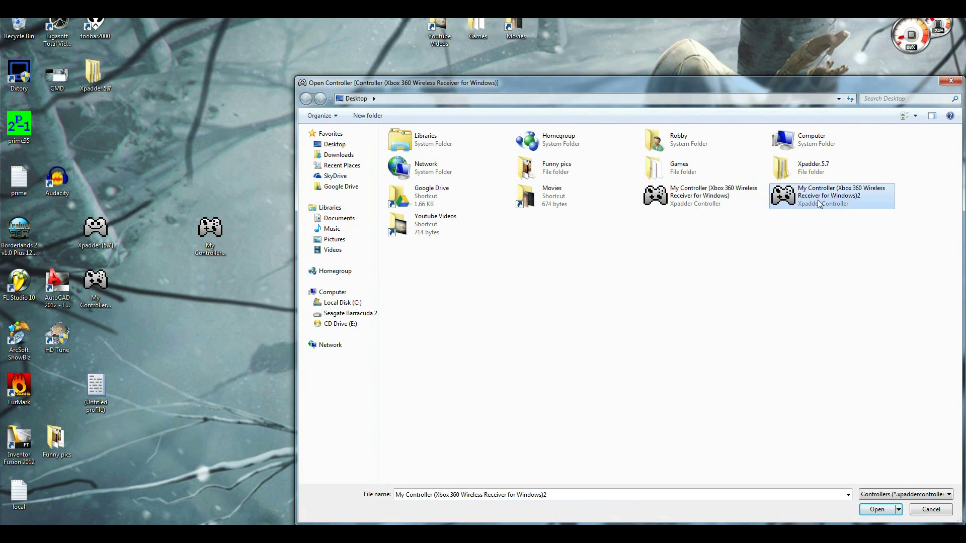
{"action": "double_click", "coordinate": [818, 201]}
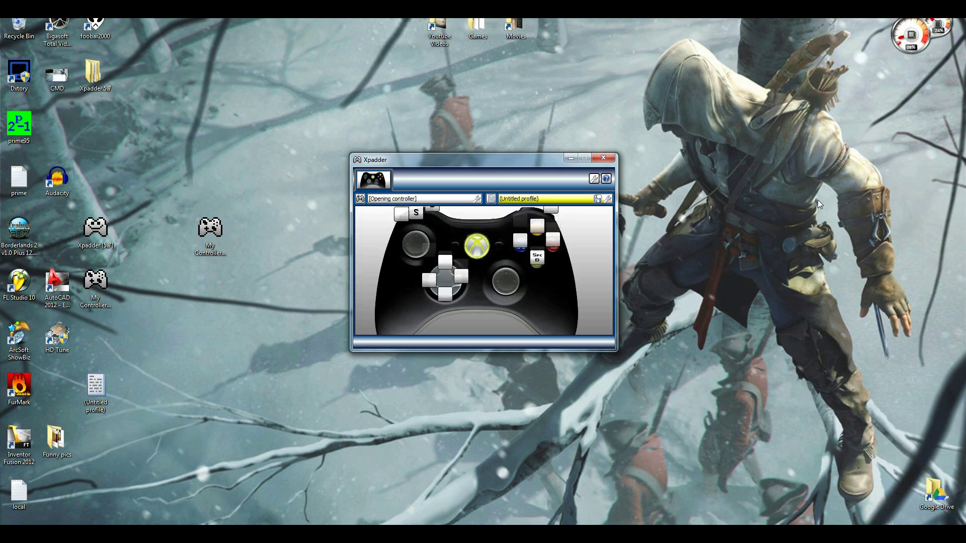